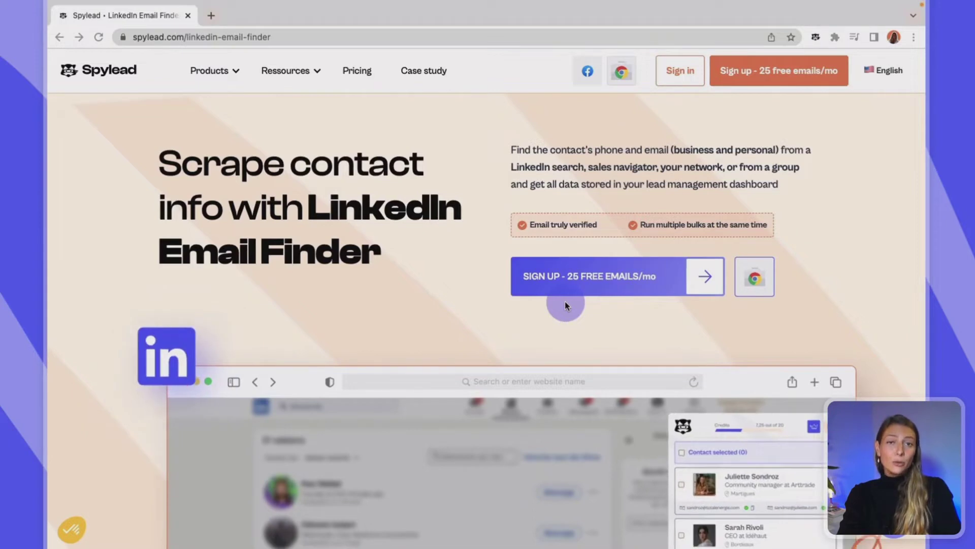
Open the Spylead extension panel from the Chrome toolbar to see its LinkedIn and Google Maps sources
{"action": "left_click", "coordinate": [815, 38]}
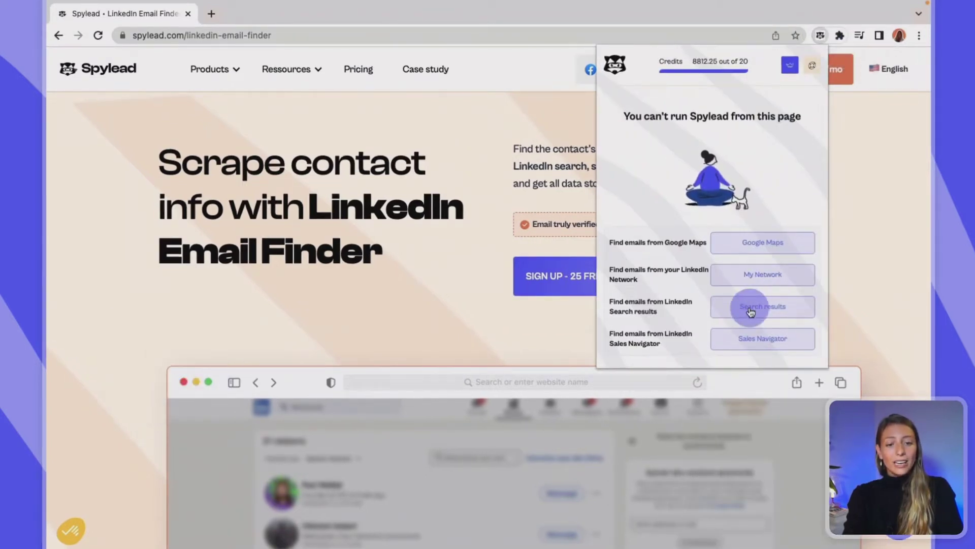
Launch a LinkedIn people search in a new tab via Spylead's 'Search results' option
{"action": "left_click", "coordinate": [751, 307]}
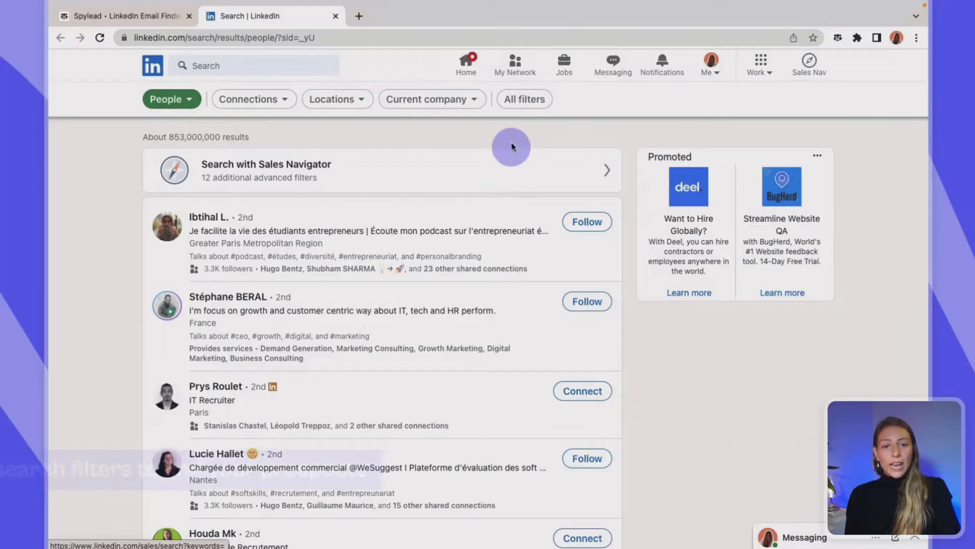
In All filters, include 2nd and 3rd+ connections
{"action": "left_click", "coordinate": [515, 104]}
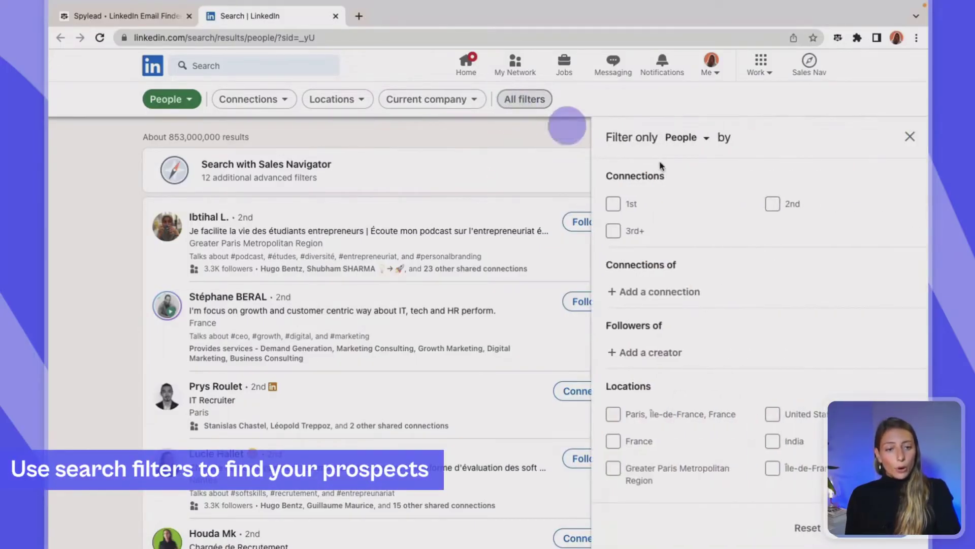
{"action": "left_click", "coordinate": [772, 205]}
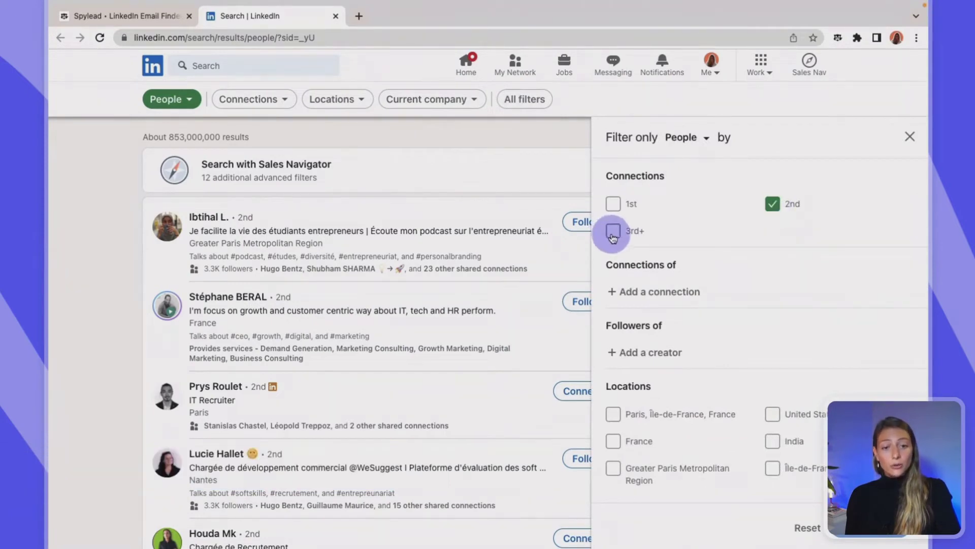
{"action": "left_click", "coordinate": [613, 231]}
{"action": "scroll", "coordinate": [675, 366], "scroll_direction": "down", "scroll_amount": 1}
{"action": "scroll", "coordinate": [678, 375], "scroll_direction": "down", "scroll_amount": 2}
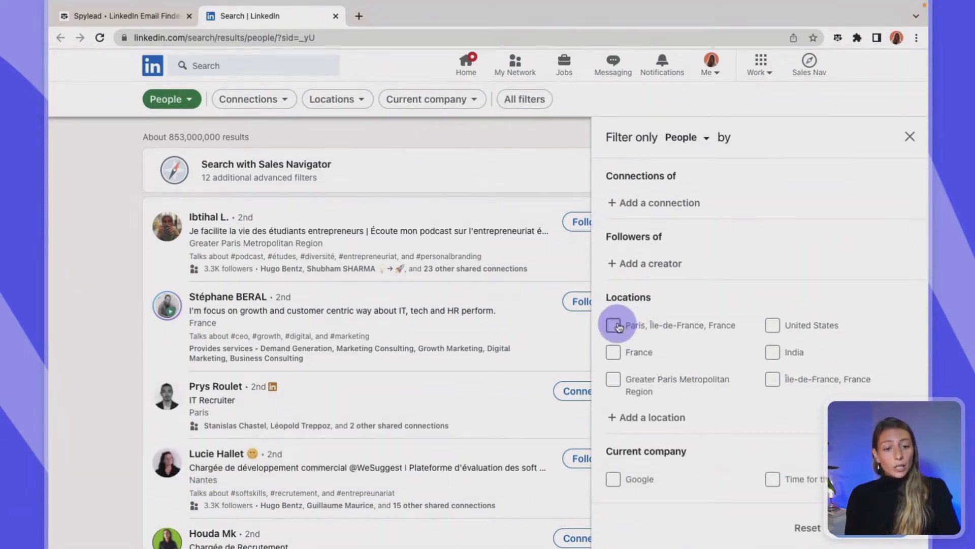
{"action": "scroll", "coordinate": [664, 403], "scroll_direction": "down", "scroll_amount": 10}
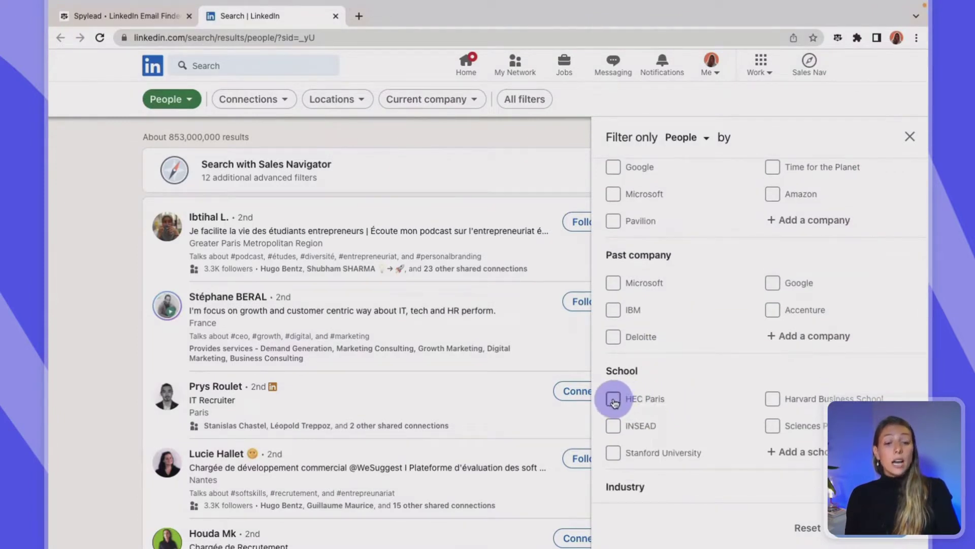
{"action": "scroll", "coordinate": [664, 406], "scroll_direction": "down", "scroll_amount": 7}
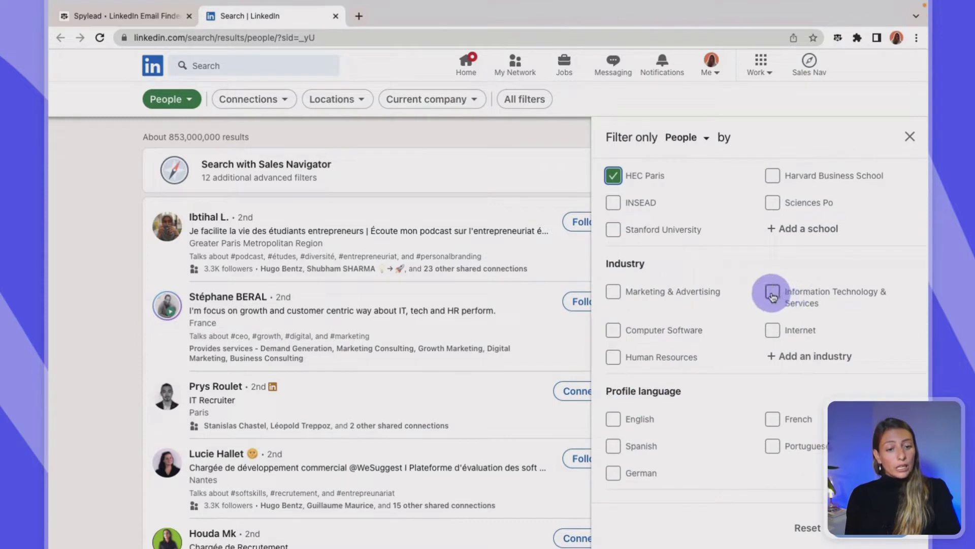
Add Computer Software and Internet industries, French profile language and title 'CEO', then apply
{"action": "left_click", "coordinate": [613, 330]}
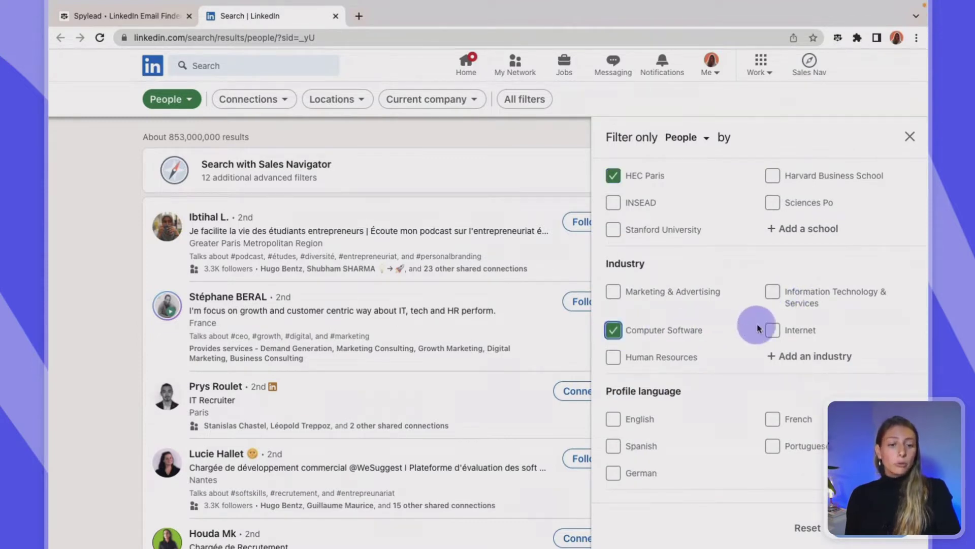
{"action": "left_click", "coordinate": [772, 331]}
{"action": "scroll", "coordinate": [717, 391], "scroll_direction": "down", "scroll_amount": 3}
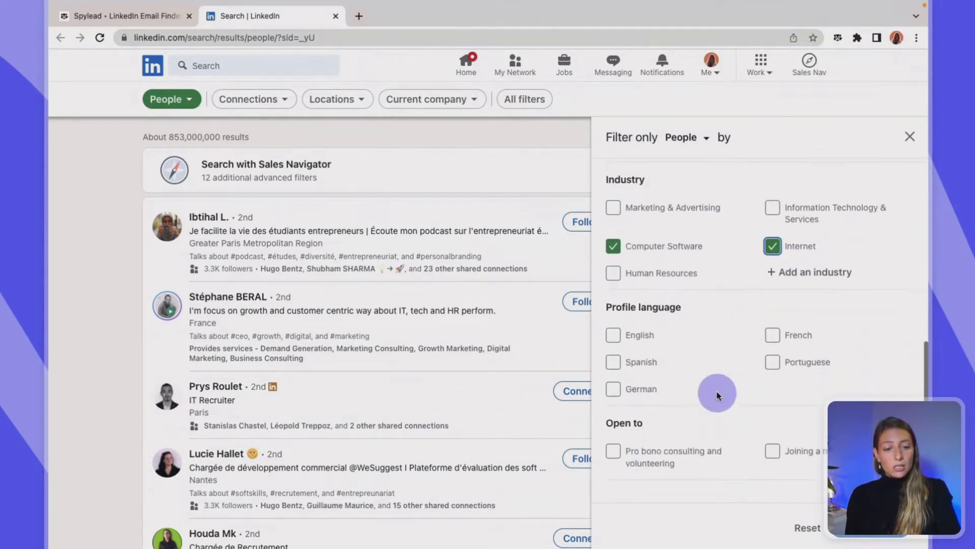
{"action": "left_click", "coordinate": [772, 335]}
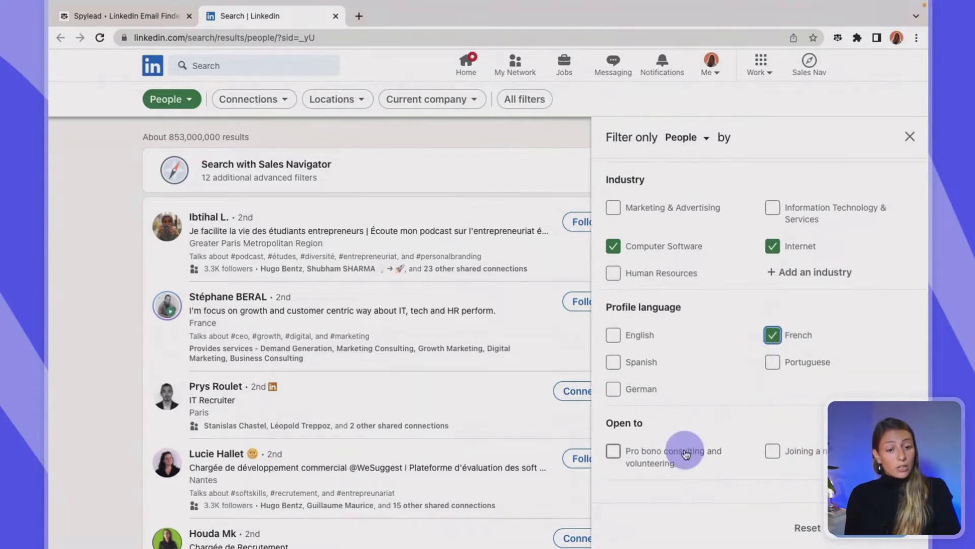
{"action": "scroll", "coordinate": [684, 449], "scroll_direction": "down", "scroll_amount": 5}
{"action": "scroll", "coordinate": [684, 449], "scroll_direction": "down", "scroll_amount": 3}
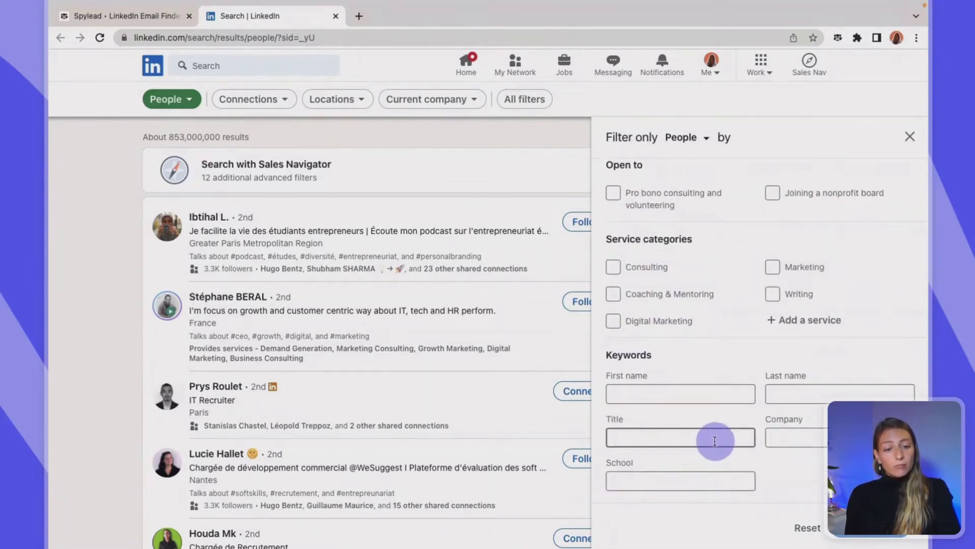
{"action": "left_click", "coordinate": [677, 438]}
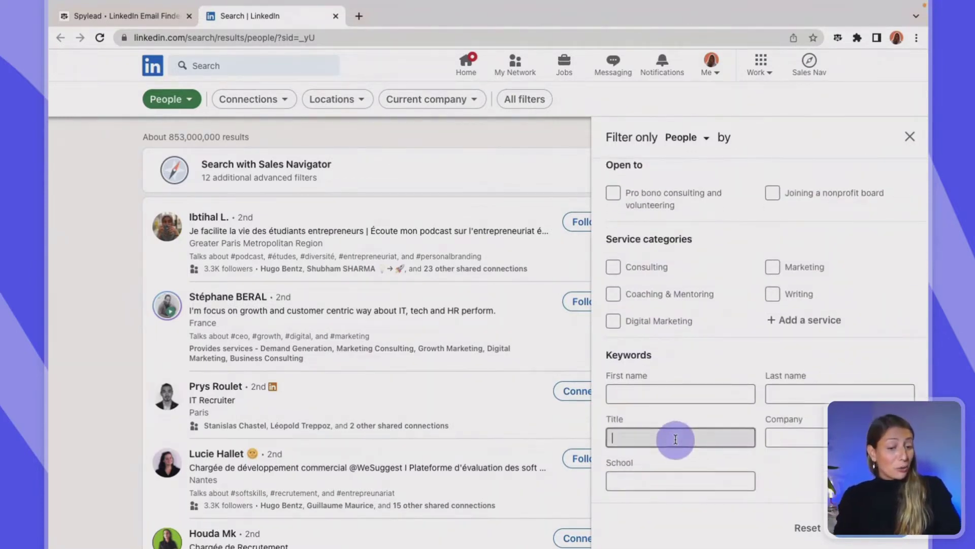
{"action": "type", "text": "CEO"}
{"action": "key", "text": "Return"}
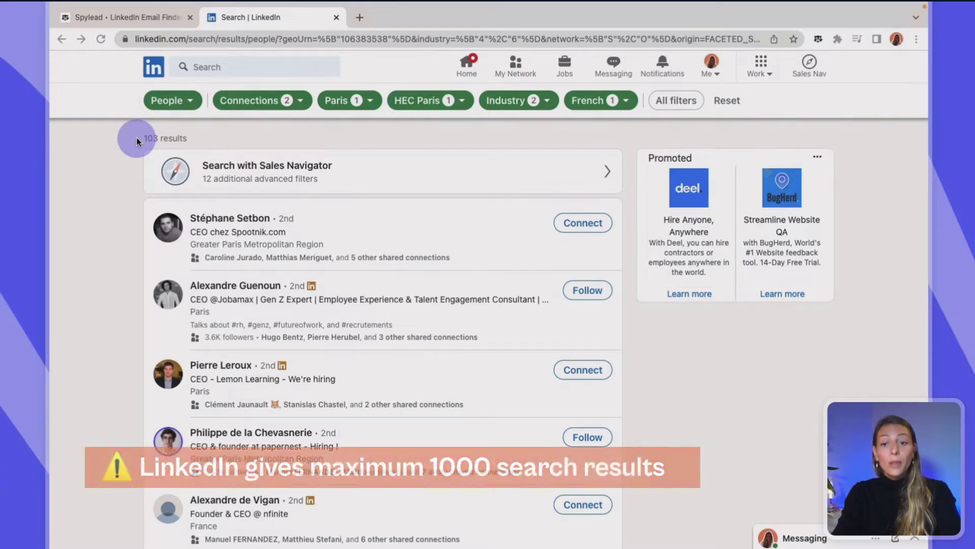
{"action": "scroll", "coordinate": [122, 318], "scroll_direction": "down", "scroll_amount": 15}
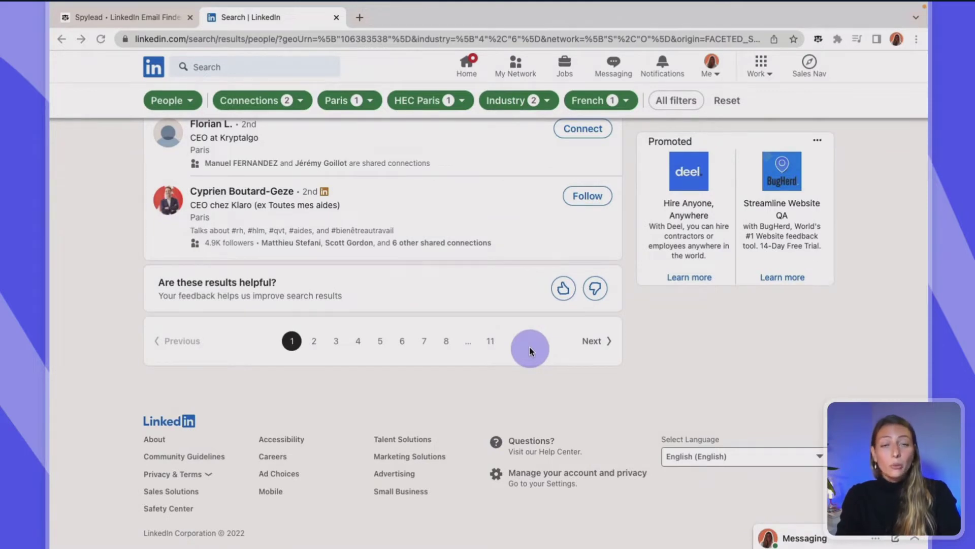
{"action": "scroll", "coordinate": [529, 349], "scroll_direction": "up", "scroll_amount": 15}
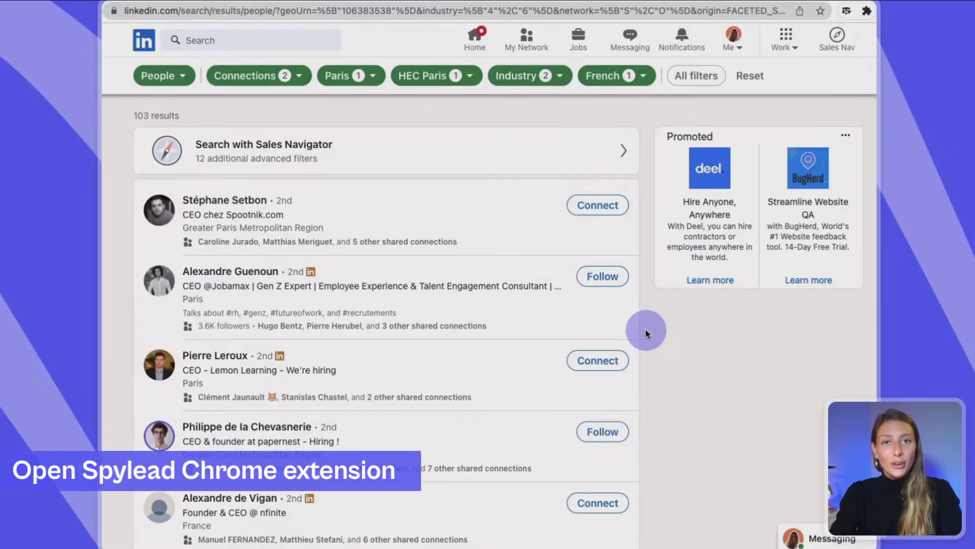
Open Spylead on the filtered results and pick 'Tech CEO in Paris' as the save list
{"action": "left_click", "coordinate": [847, 13]}
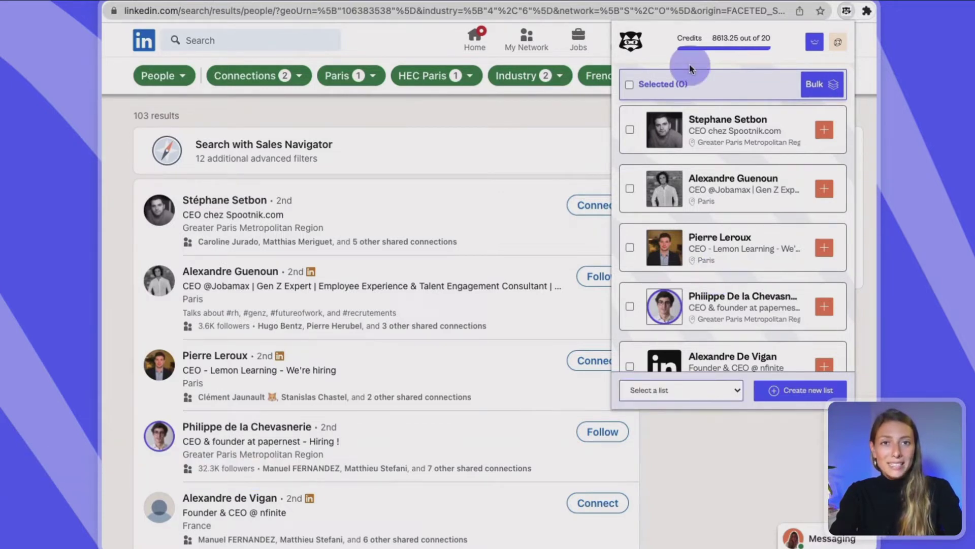
{"action": "left_click", "coordinate": [654, 390]}
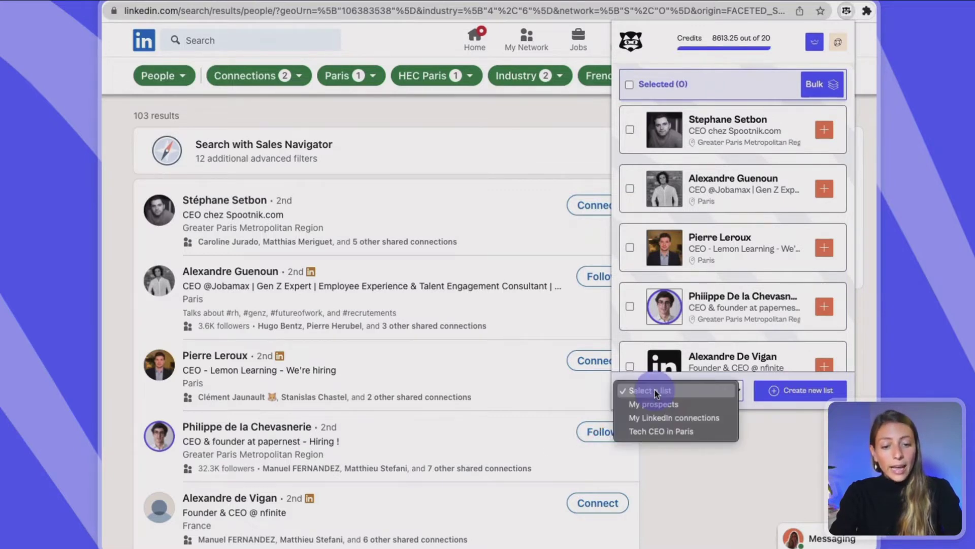
{"action": "left_click", "coordinate": [658, 430]}
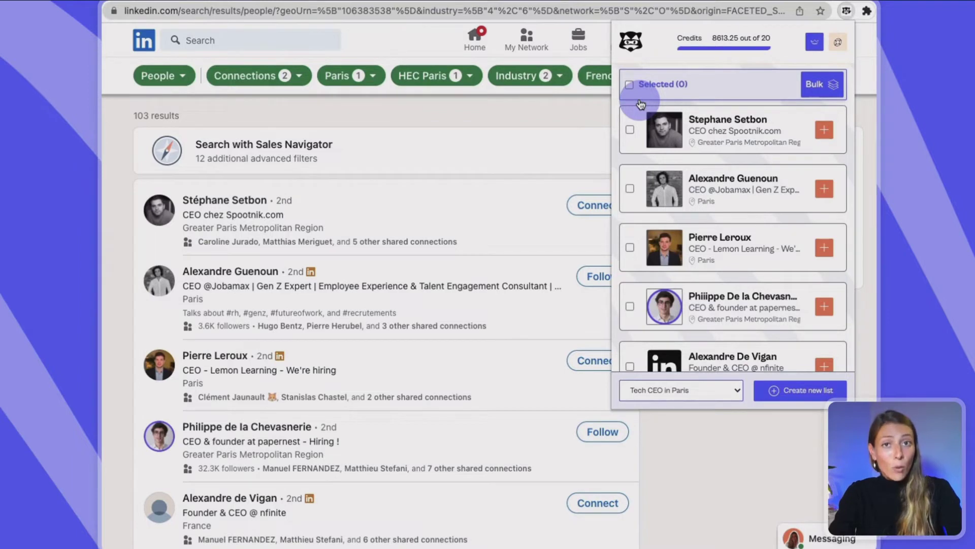
Check all 10 listed CEO profiles in the Spylead panel so 'Selected (10)' shows
{"action": "left_click", "coordinate": [825, 132]}
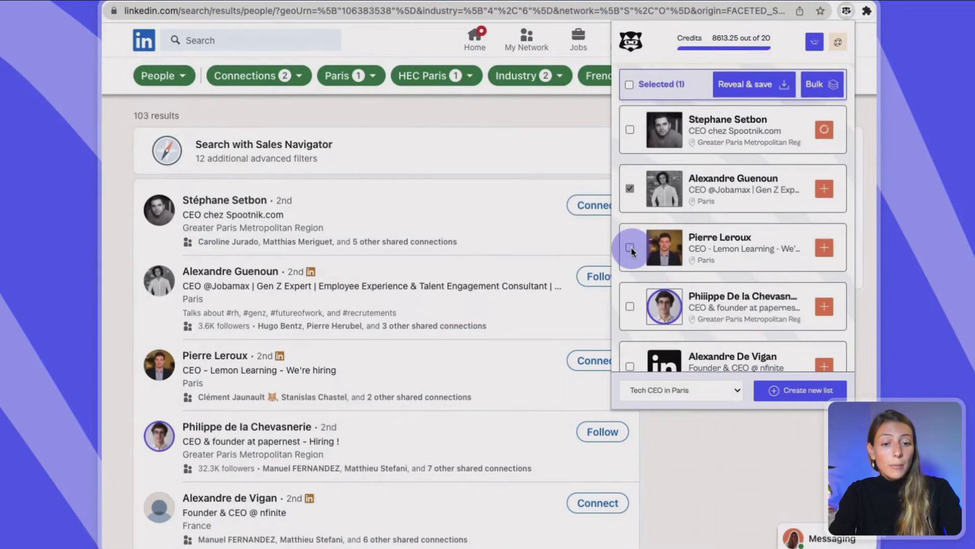
{"action": "left_click", "coordinate": [630, 306]}
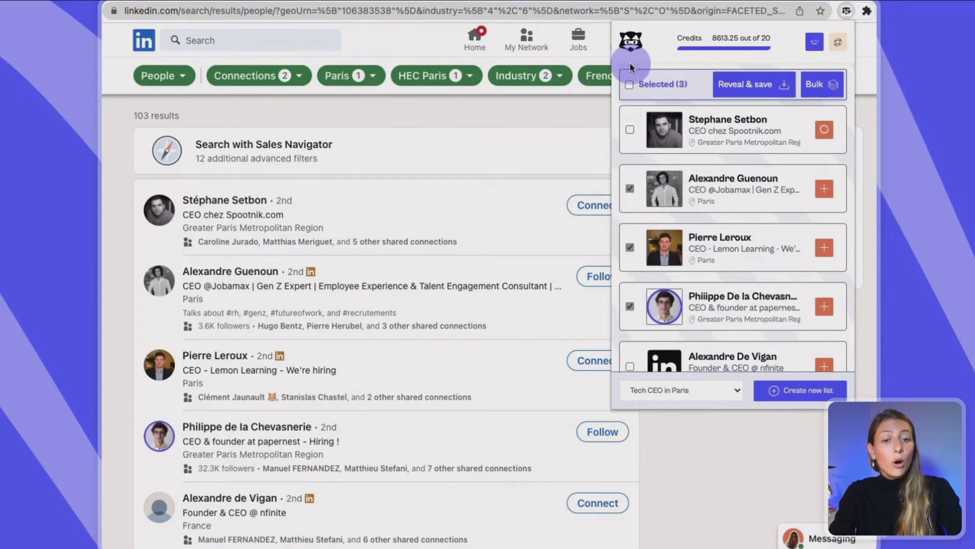
{"action": "left_click", "coordinate": [629, 84]}
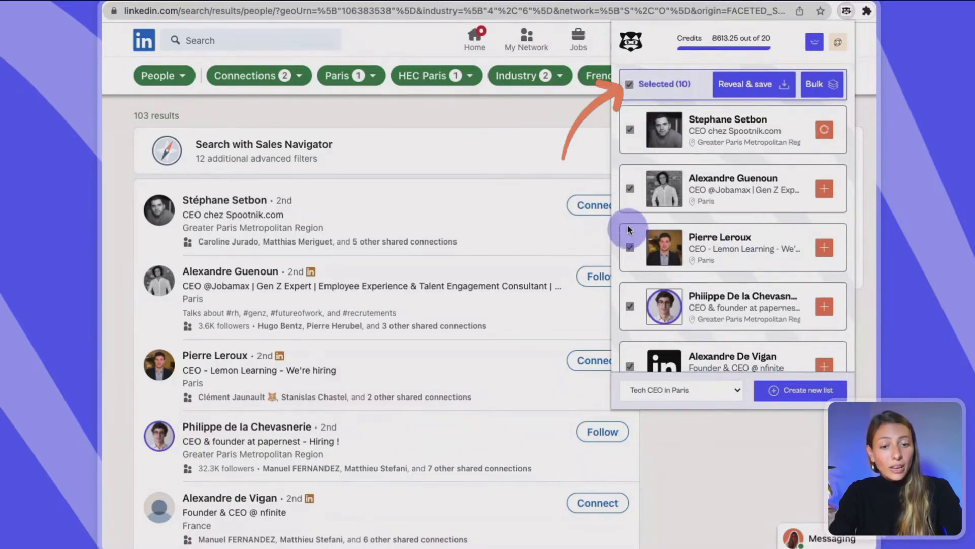
{"action": "left_click", "coordinate": [739, 91]}
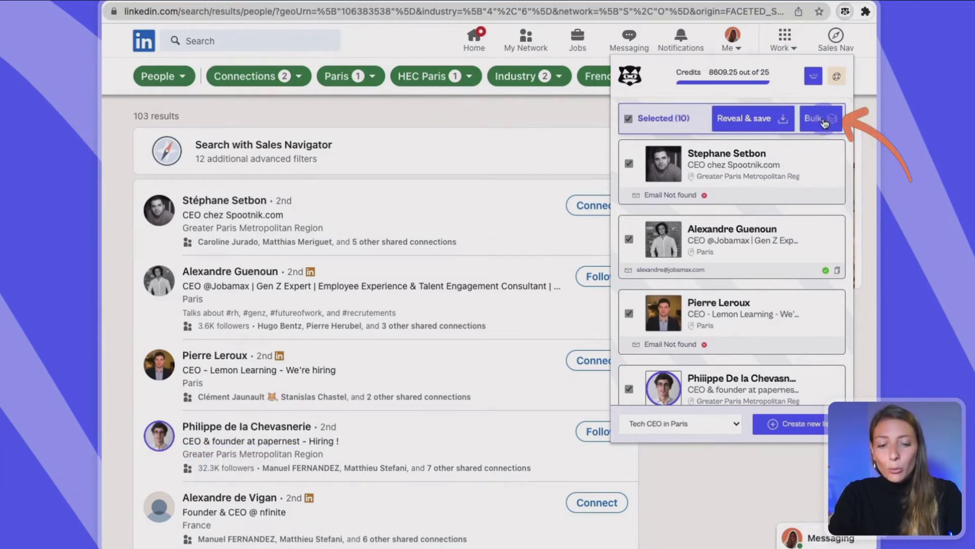
In the Bulk setup, paste the filter name and set the start page to 2
{"action": "left_click", "coordinate": [823, 121]}
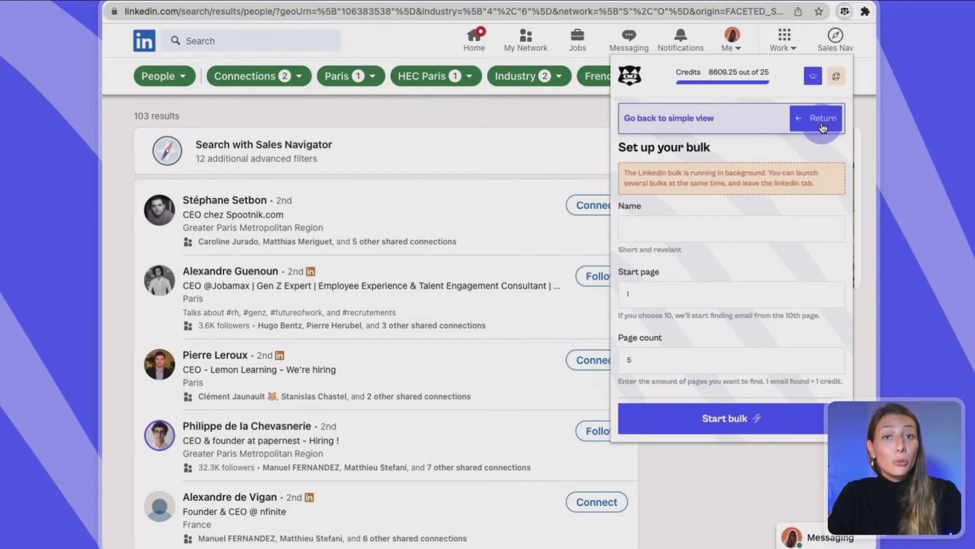
{"action": "left_click", "coordinate": [644, 226]}
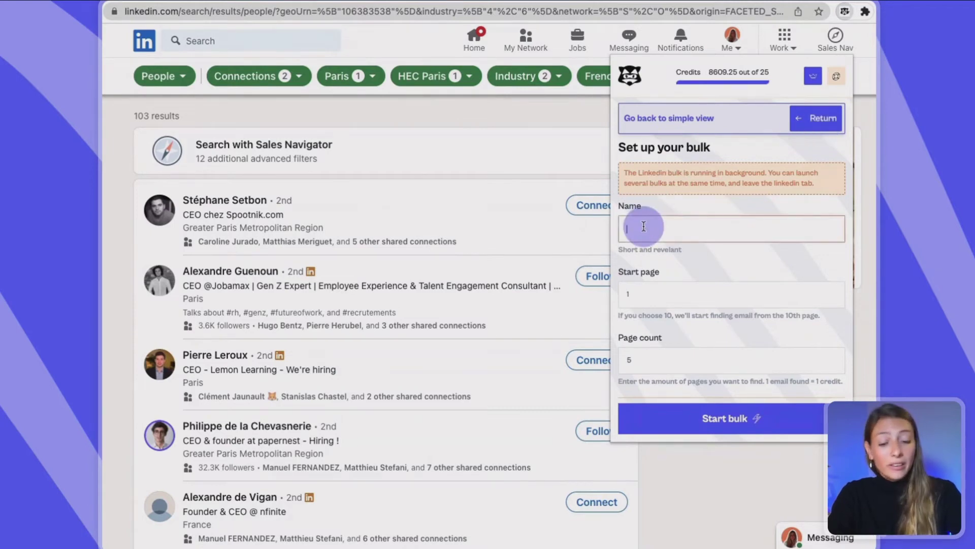
{"action": "key", "text": "ctrl+v"}
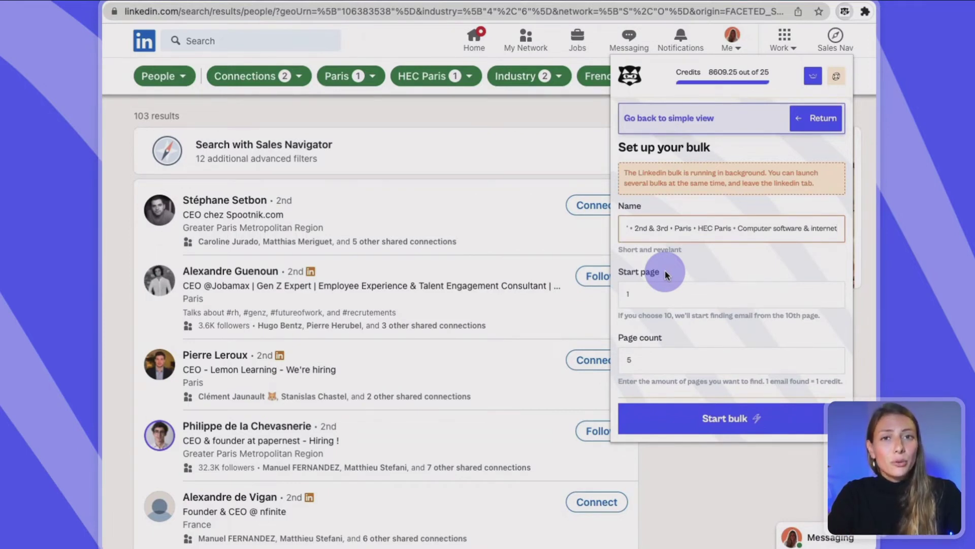
{"action": "left_click", "coordinate": [664, 295]}
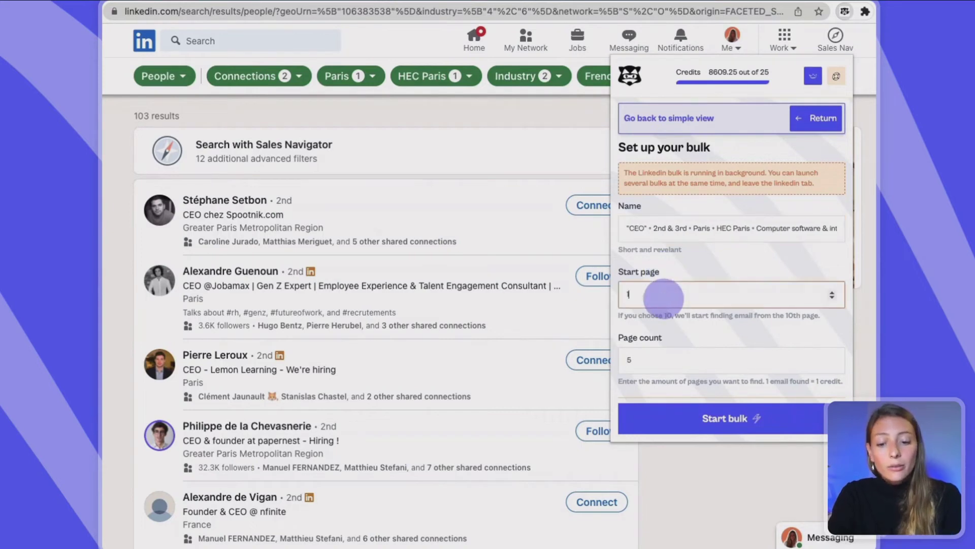
{"action": "key", "text": "BackSpace"}
{"action": "type", "text": "2"}
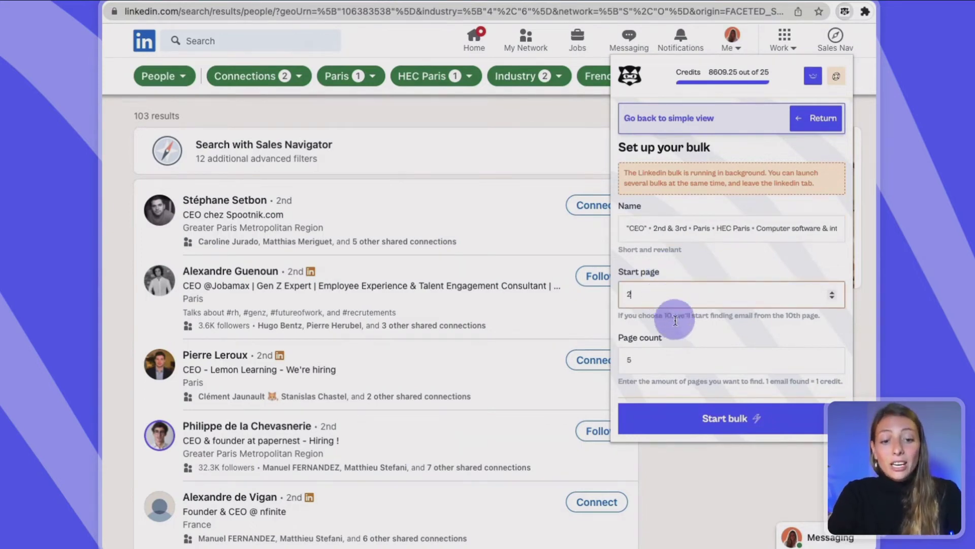
Set the page count to 10 and launch the bulk search
{"action": "left_click", "coordinate": [676, 355]}
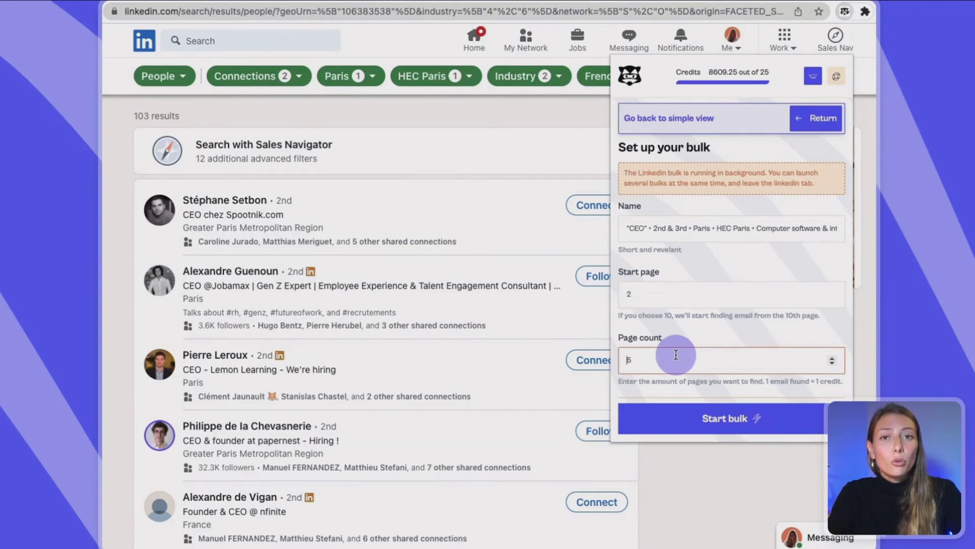
{"action": "scroll", "coordinate": [351, 401], "scroll_direction": "down", "scroll_amount": 7}
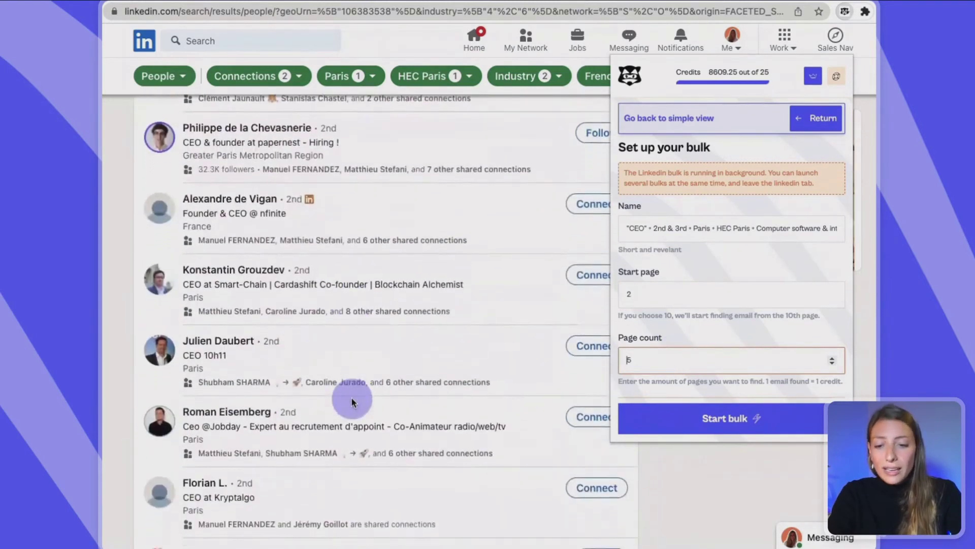
{"action": "scroll", "coordinate": [351, 401], "scroll_direction": "down", "scroll_amount": 5}
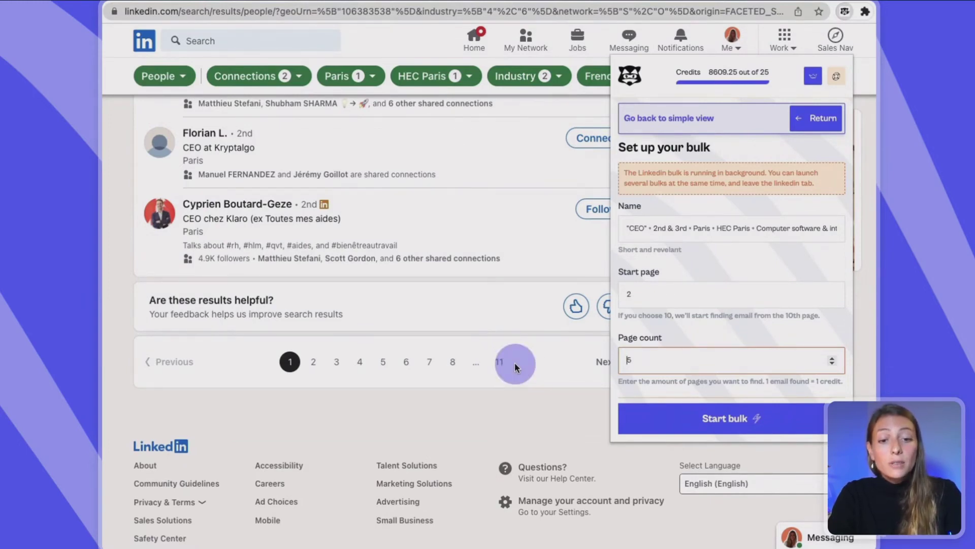
{"action": "left_click", "coordinate": [646, 361]}
{"action": "key", "text": "BackSpace"}
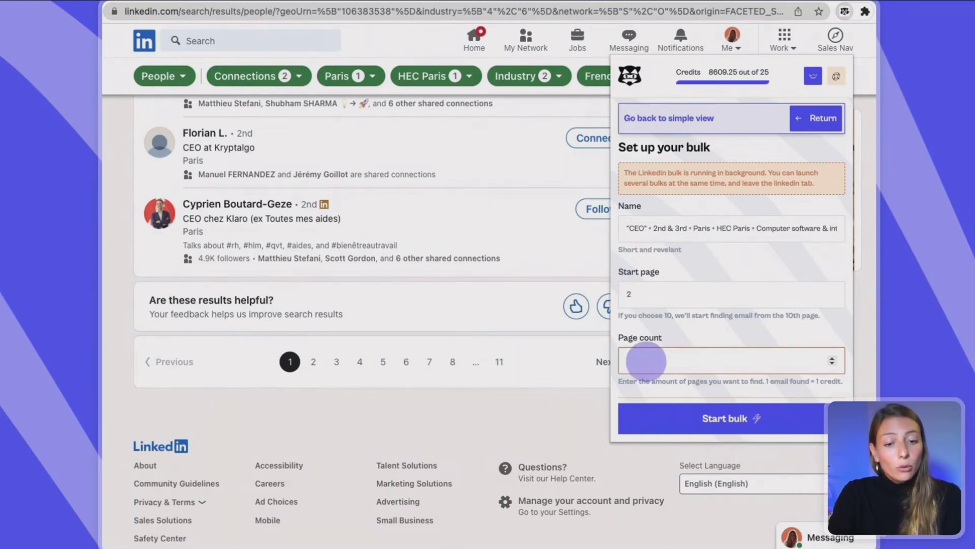
{"action": "type", "text": "10"}
{"action": "scroll", "coordinate": [645, 361], "scroll_direction": "down", "scroll_amount": 1}
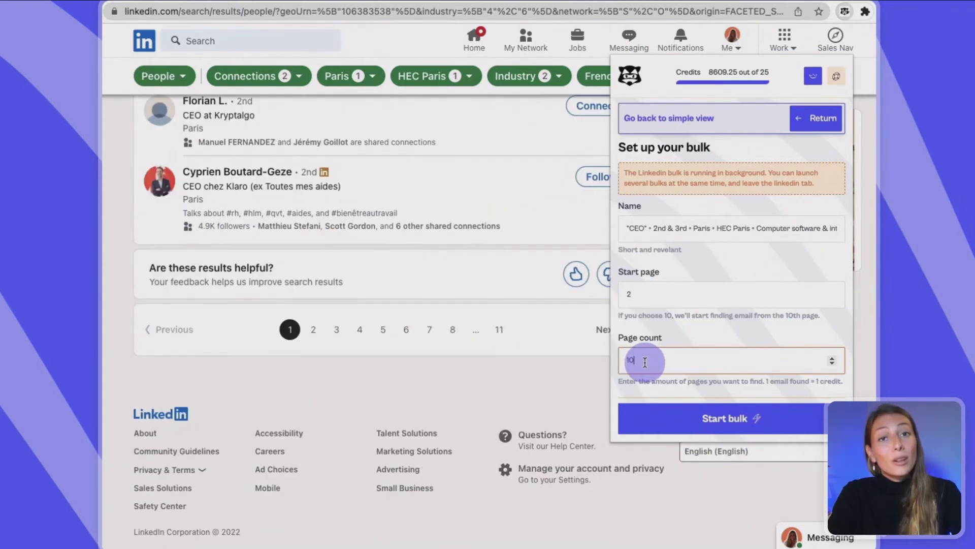
{"action": "left_click", "coordinate": [727, 419]}
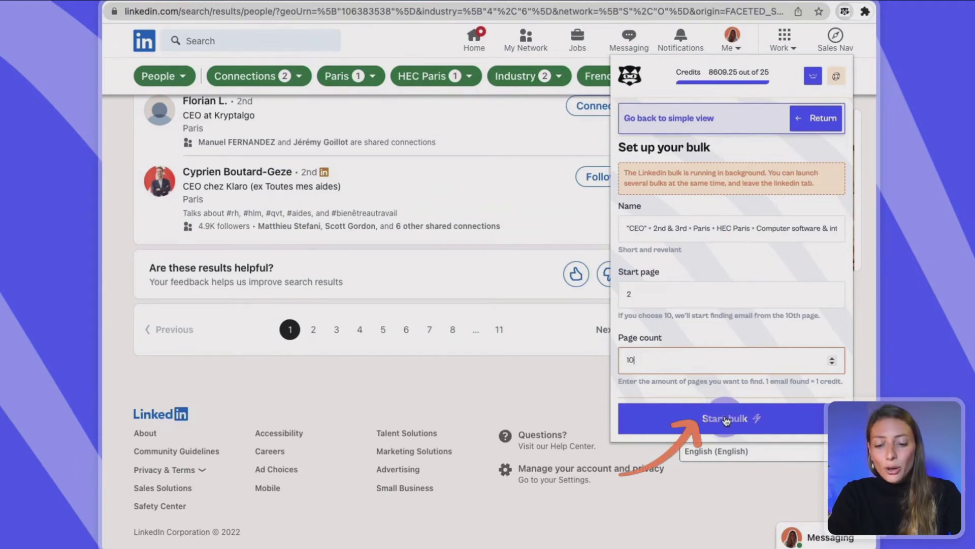
Start the bulk search and scroll across the 91-lead results table columns
{"action": "left_click", "coordinate": [727, 419]}
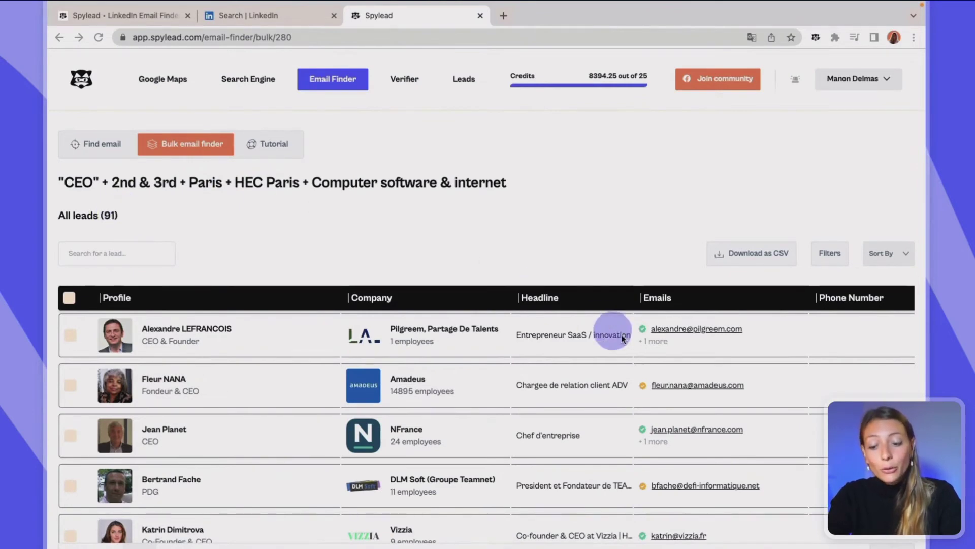
{"action": "scroll", "coordinate": [707, 506], "scroll_direction": "right", "scroll_amount": 15}
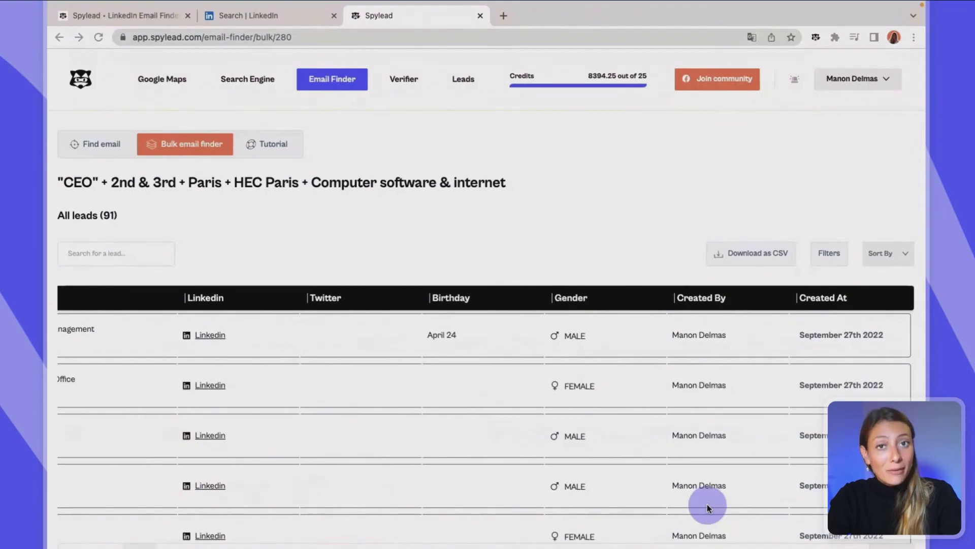
{"action": "scroll", "coordinate": [707, 504], "scroll_direction": "left", "scroll_amount": 15}
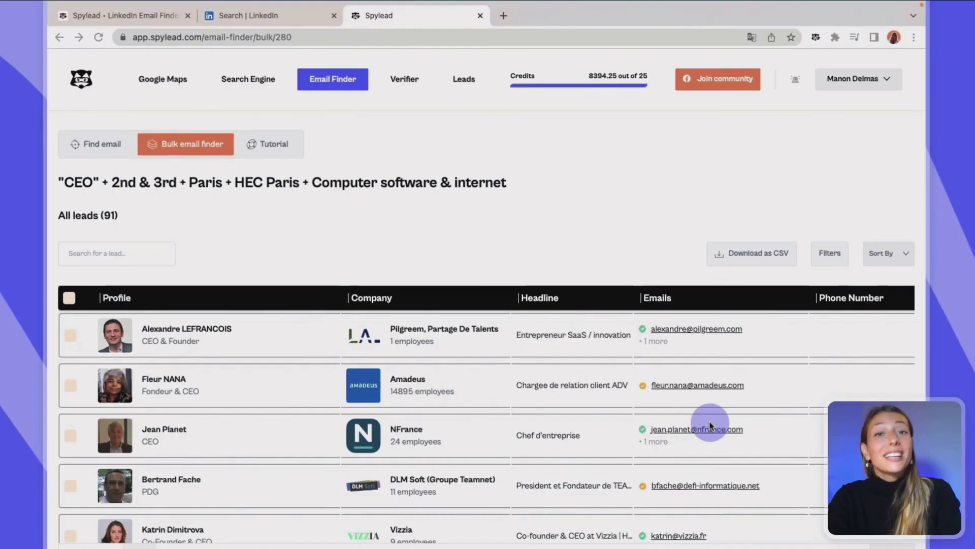
Download all 91 leads as a CSV with the Full list option
{"action": "left_click", "coordinate": [745, 253]}
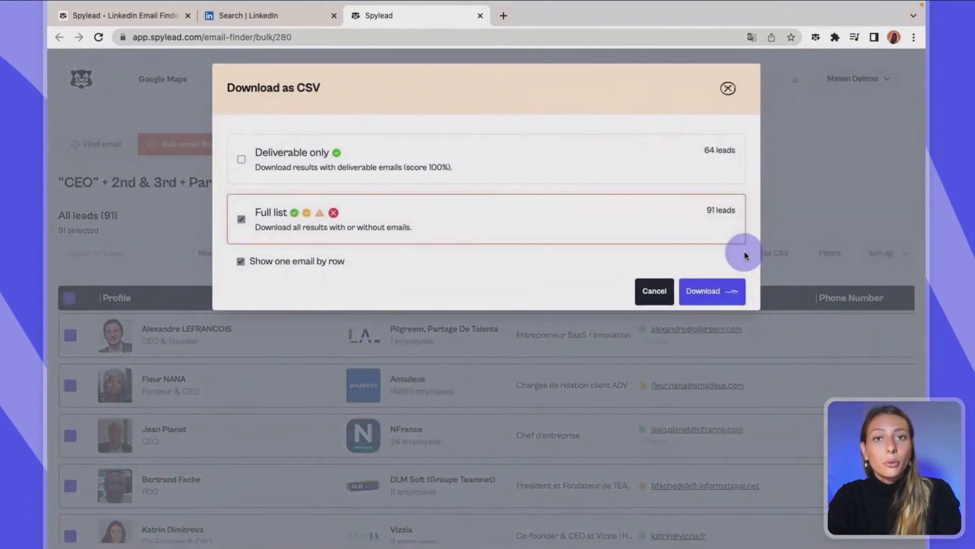
{"action": "left_click", "coordinate": [444, 152]}
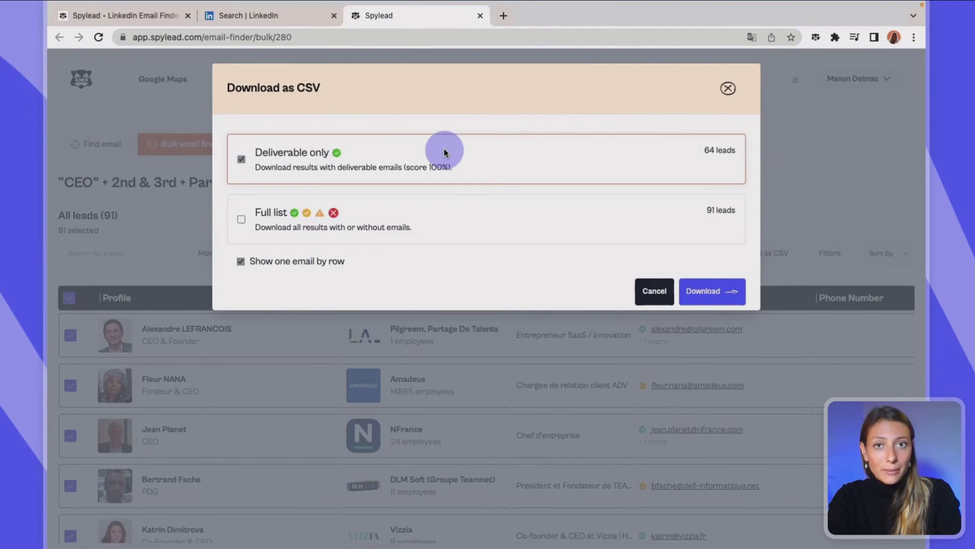
{"action": "left_click", "coordinate": [444, 222]}
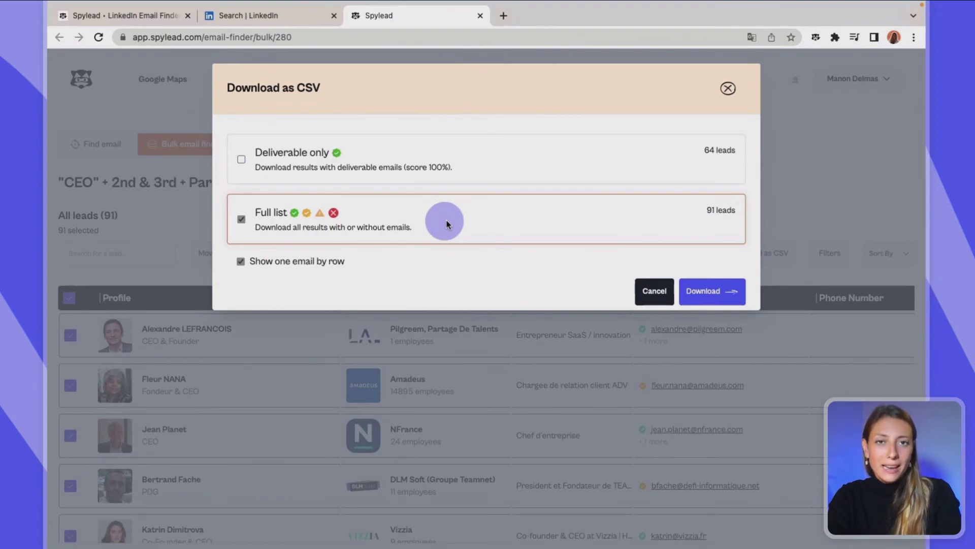
{"action": "left_click", "coordinate": [699, 294]}
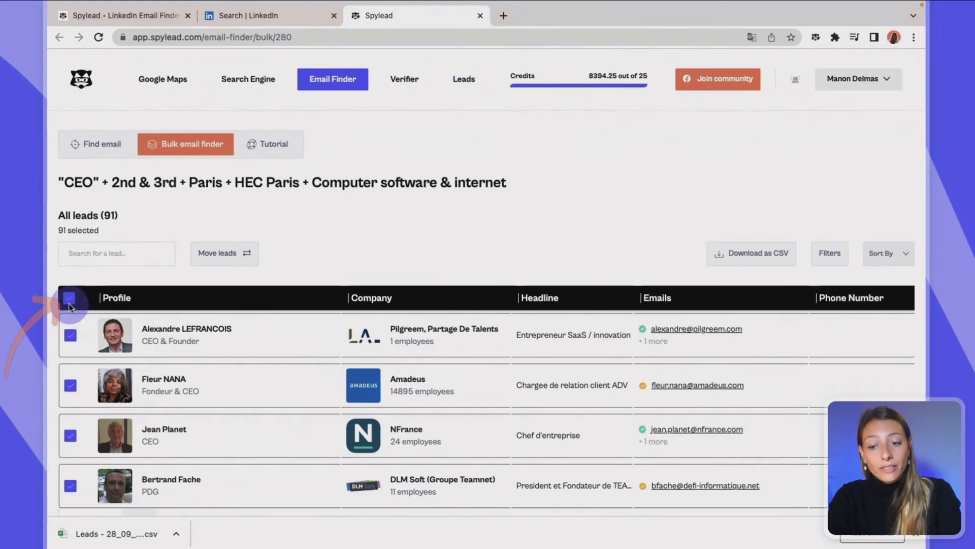
Move the 72 leads with emails into the 'Tech CEO in Paris' list and save
{"action": "left_click", "coordinate": [213, 262]}
{"action": "left_click", "coordinate": [314, 144]}
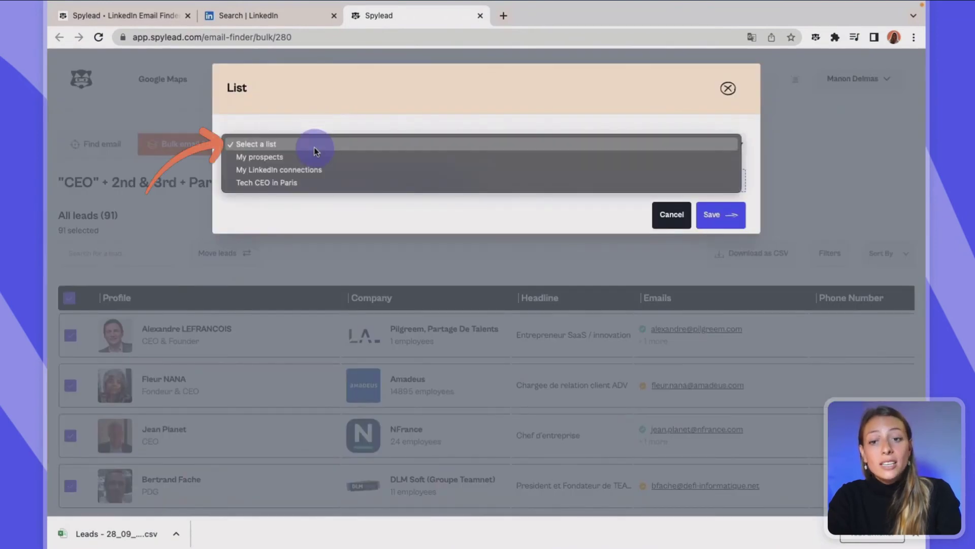
{"action": "left_click", "coordinate": [311, 182]}
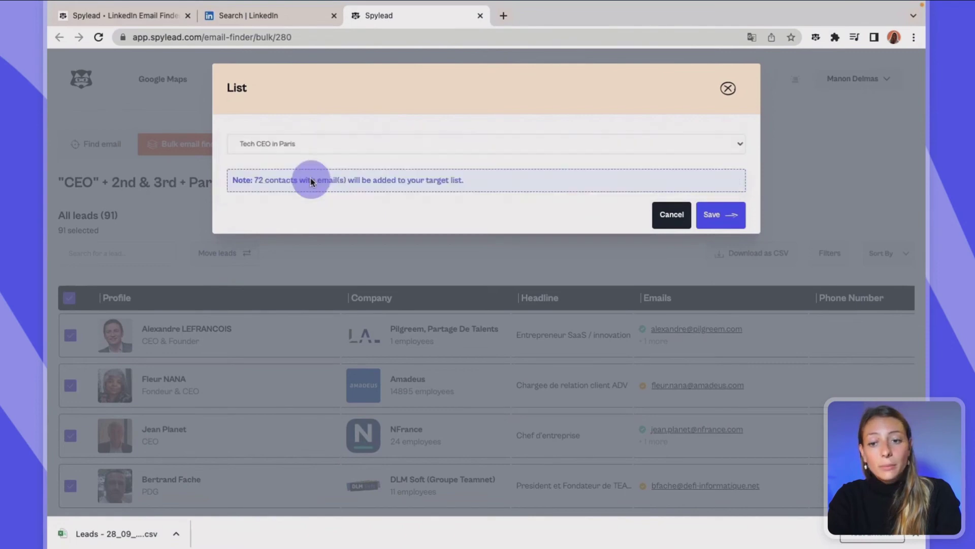
{"action": "left_click", "coordinate": [726, 214]}
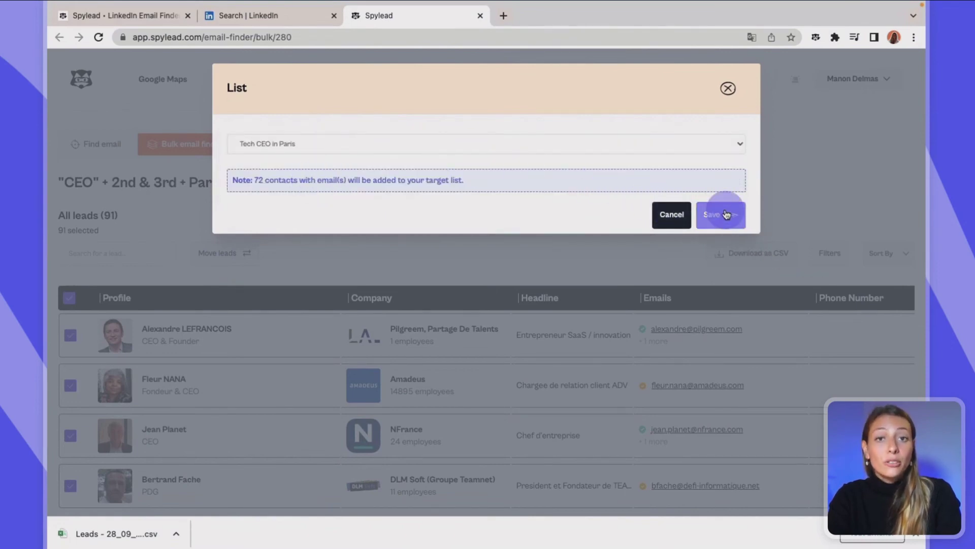